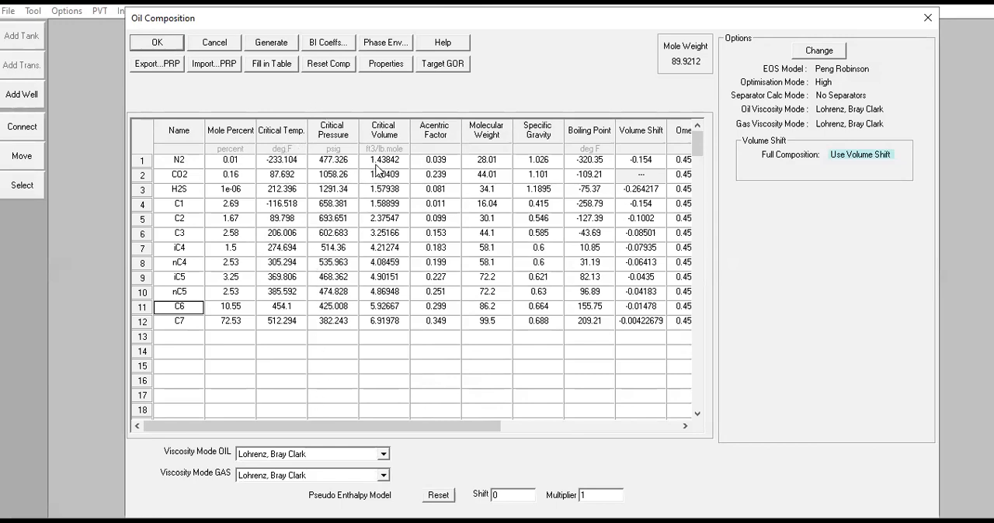
Review the oil components' critical and physical properties through Costald AF and the oil viscosity models, keeping Lohrenz, Bray Clark.
{"action": "left_click", "coordinate": [385, 263]}
{"action": "left_click_drag", "start_coordinate": [459, 431], "coordinate": [398, 428]}
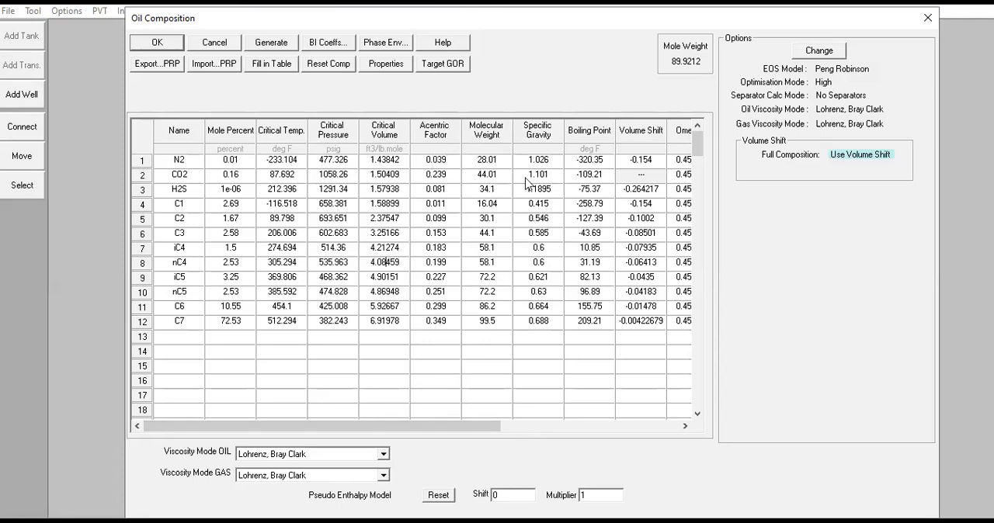
{"action": "left_click_drag", "start_coordinate": [505, 425], "coordinate": [602, 445]}
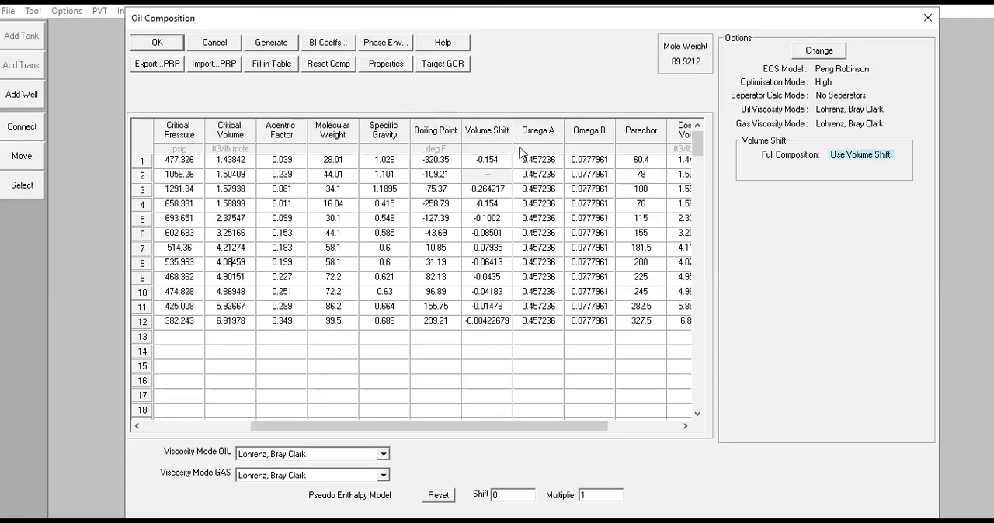
{"action": "left_click_drag", "start_coordinate": [606, 424], "coordinate": [693, 436]}
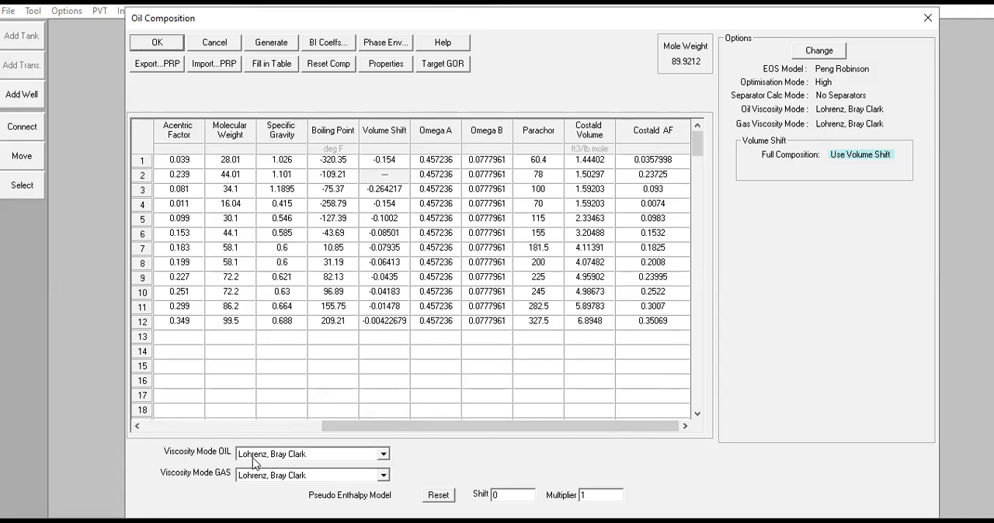
{"action": "left_click", "coordinate": [377, 459]}
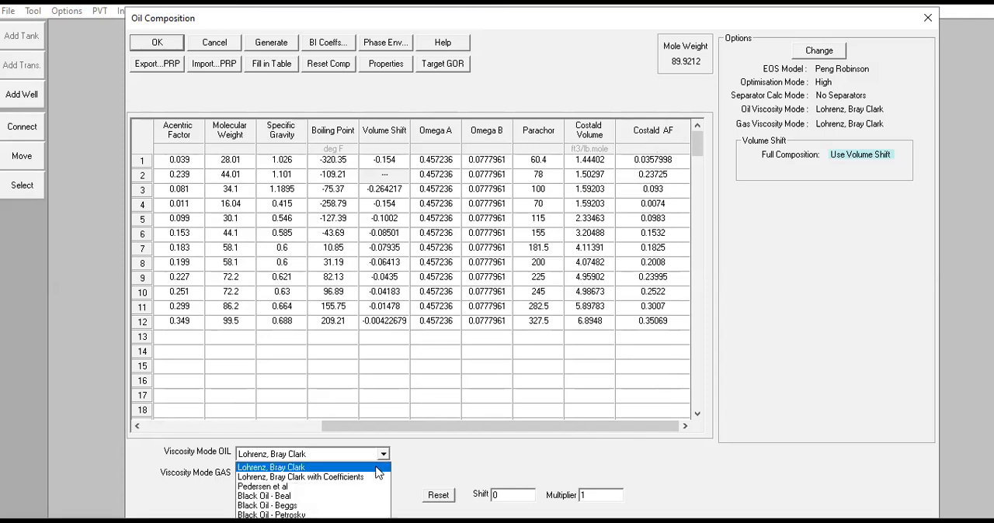
{"action": "left_click", "coordinate": [377, 467]}
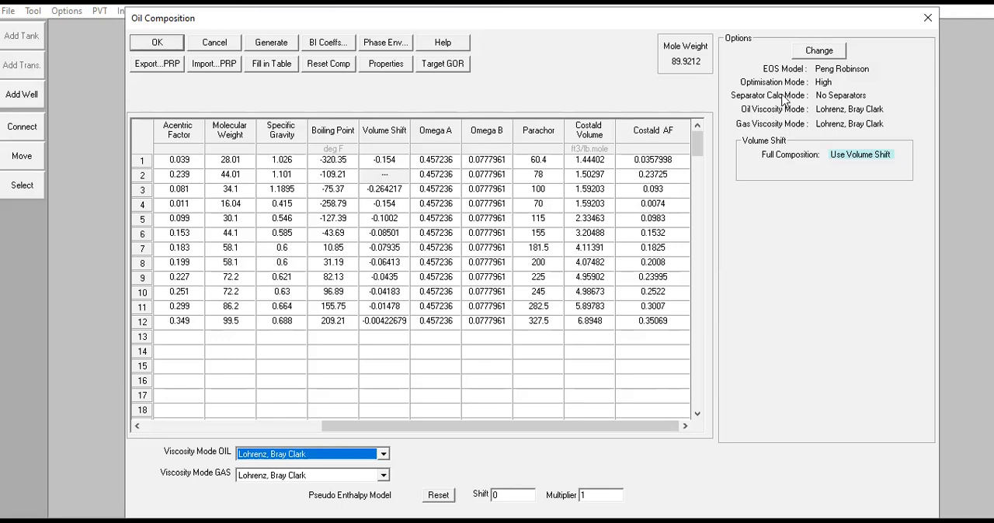
Examine the main equation of state options, including the reference temperature and the available phase detection methods, and close them without changes.
{"action": "left_click", "coordinate": [820, 53]}
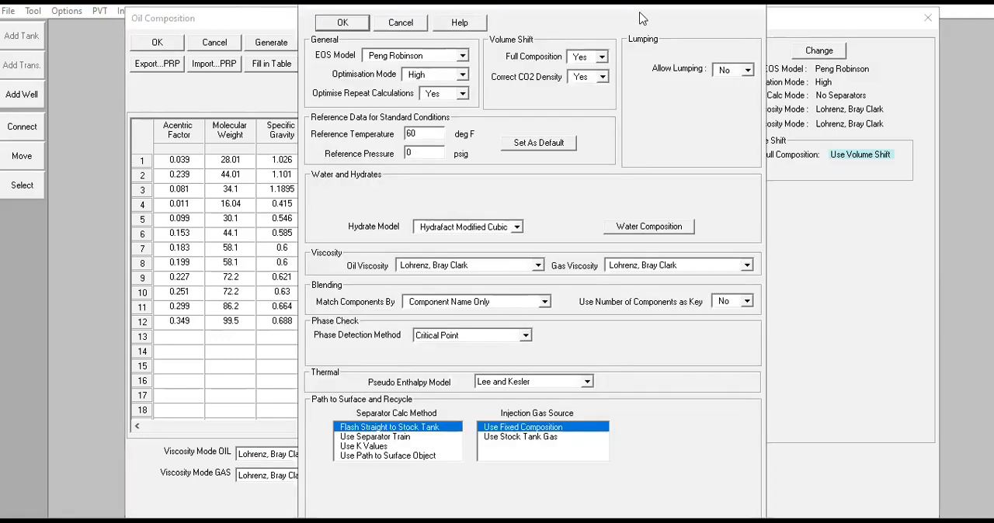
{"action": "left_click_drag", "start_coordinate": [642, 9], "coordinate": [639, 43]}
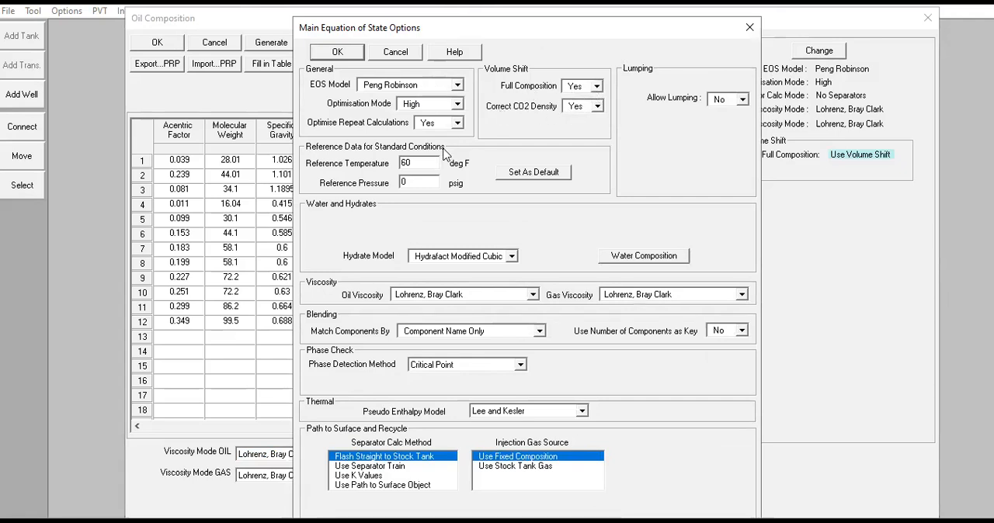
{"action": "double_click", "coordinate": [423, 162]}
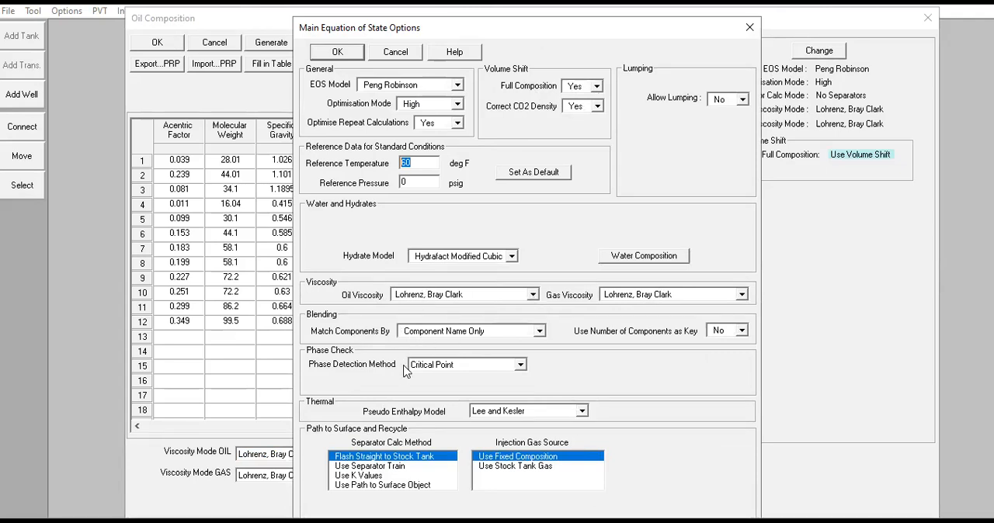
{"action": "left_click", "coordinate": [476, 367]}
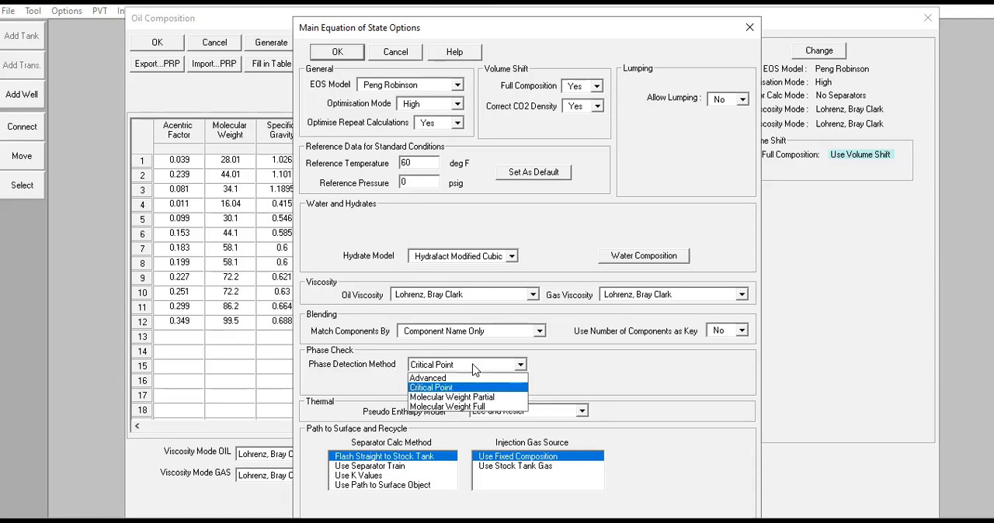
{"action": "left_click", "coordinate": [474, 367]}
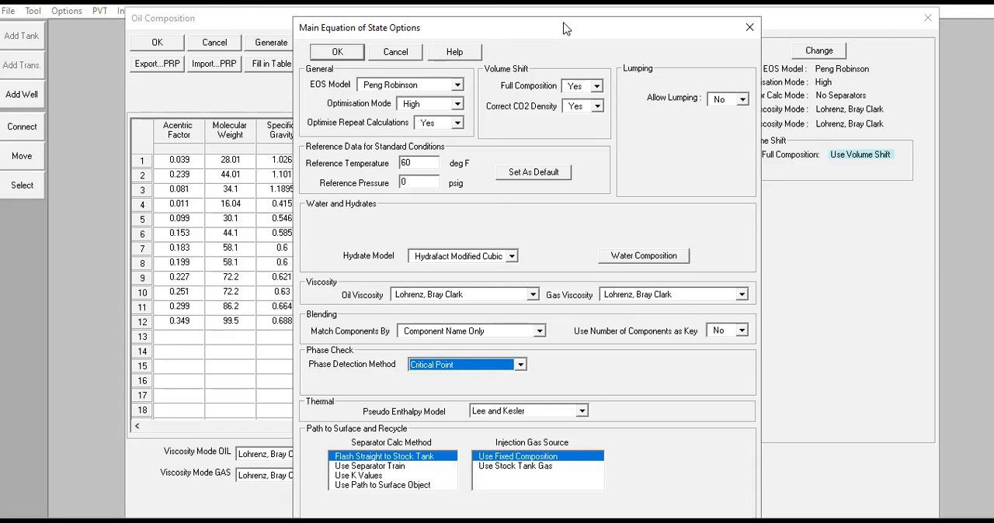
{"action": "left_click_drag", "start_coordinate": [564, 29], "coordinate": [581, 17]}
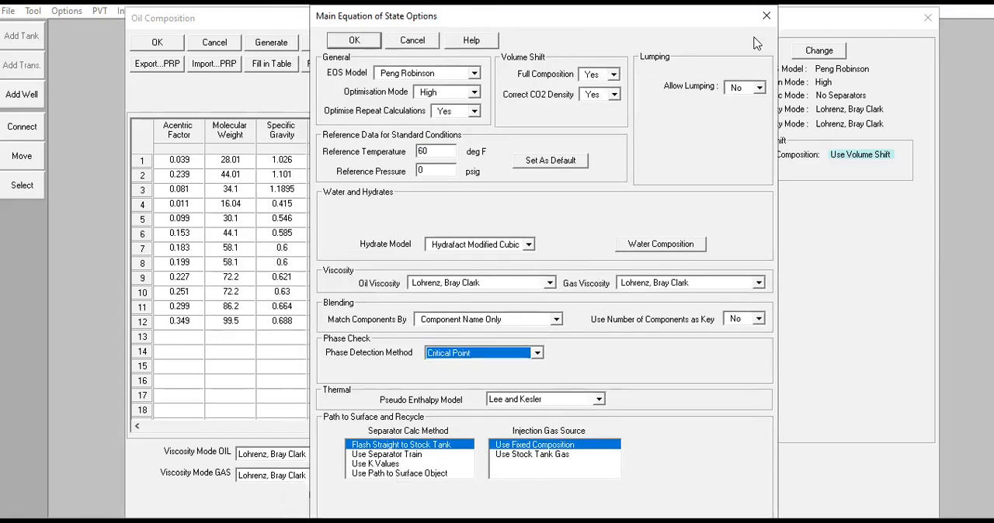
{"action": "left_click", "coordinate": [767, 16]}
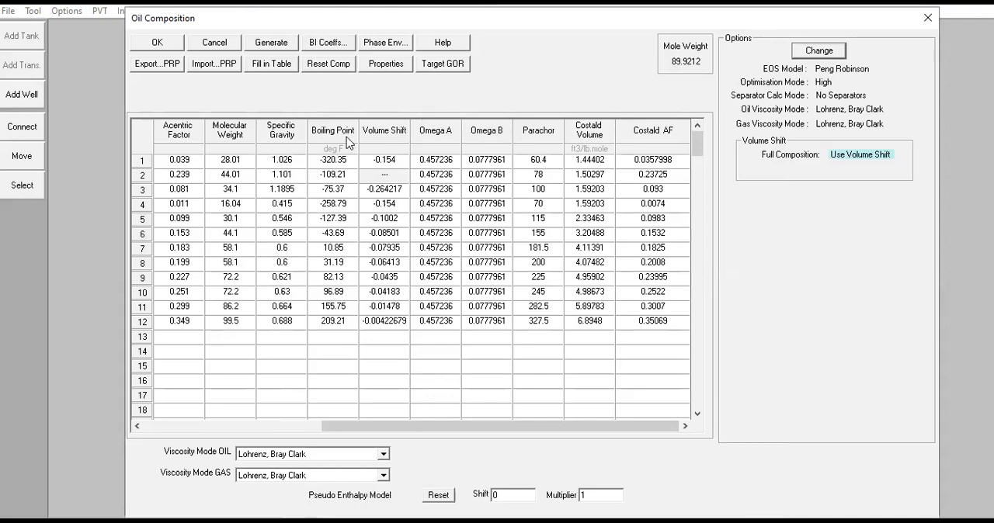
Open the oil composition's phase envelope data, review its temperature and pressure points, and recalculate the envelope.
{"action": "left_click", "coordinate": [384, 44]}
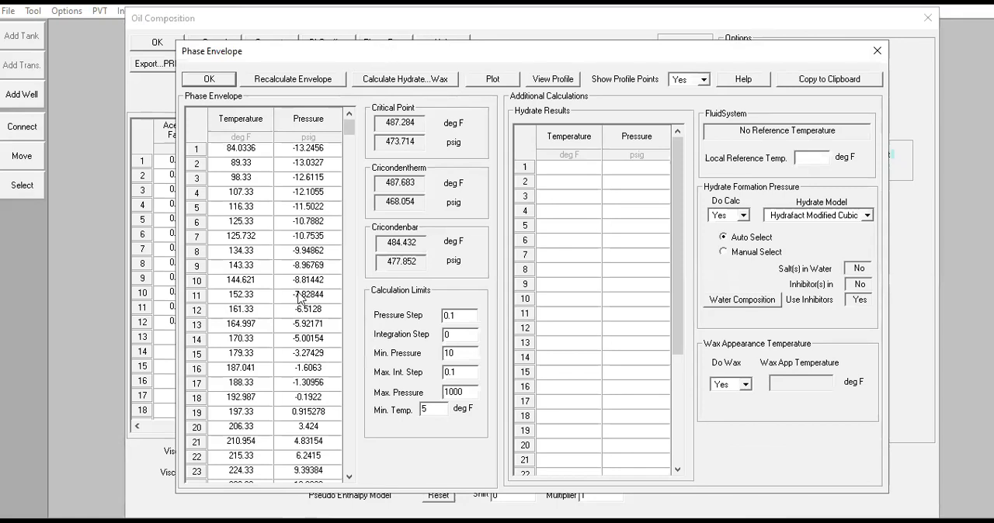
{"action": "left_click_drag", "start_coordinate": [247, 149], "coordinate": [310, 495]}
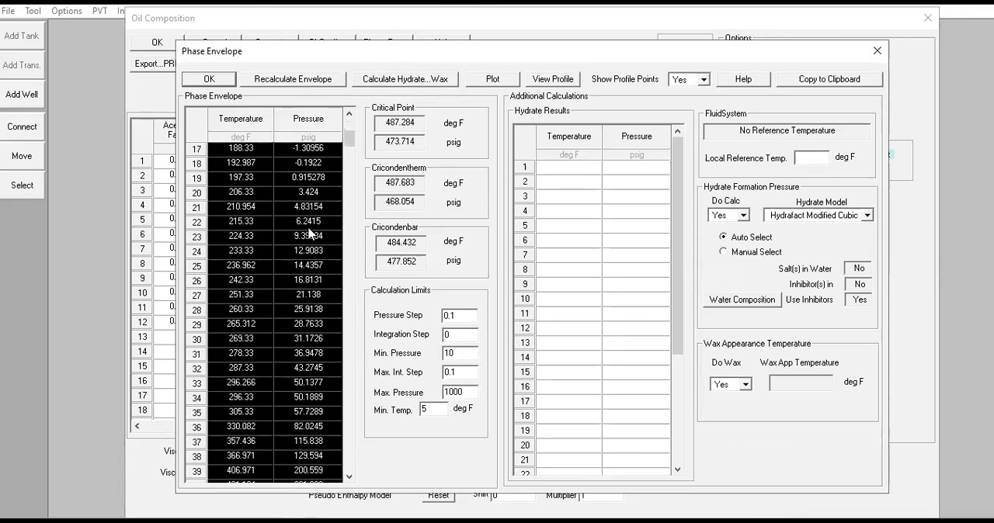
{"action": "scroll", "coordinate": [343, 132], "scroll_direction": "up", "scroll_amount": 5}
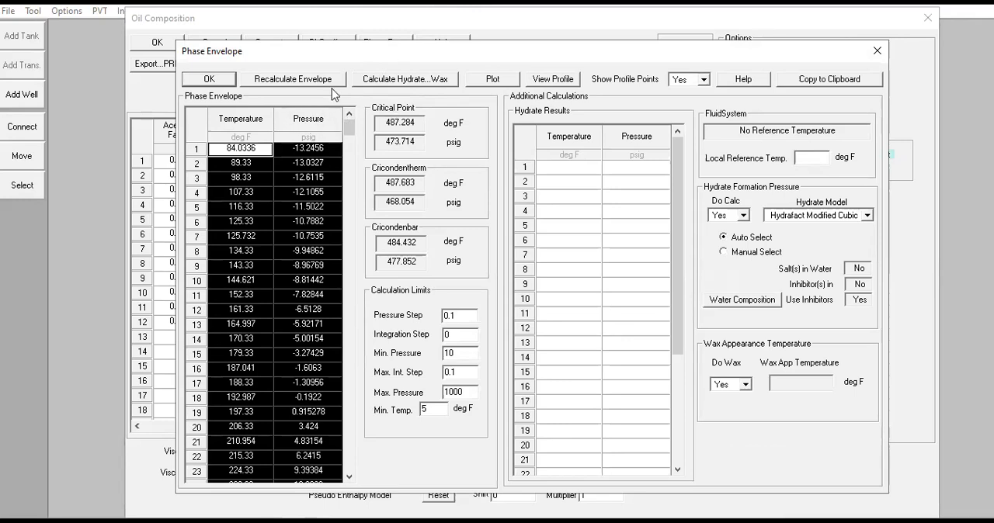
{"action": "left_click", "coordinate": [308, 87]}
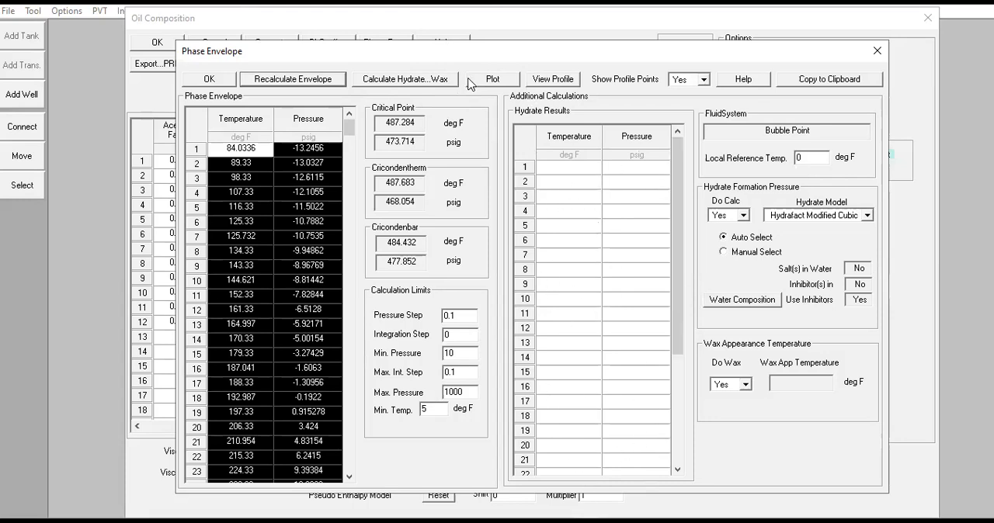
Plot the oil phase envelope in an enlarged window, examine it, and return to the oil composition.
{"action": "left_click", "coordinate": [497, 80]}
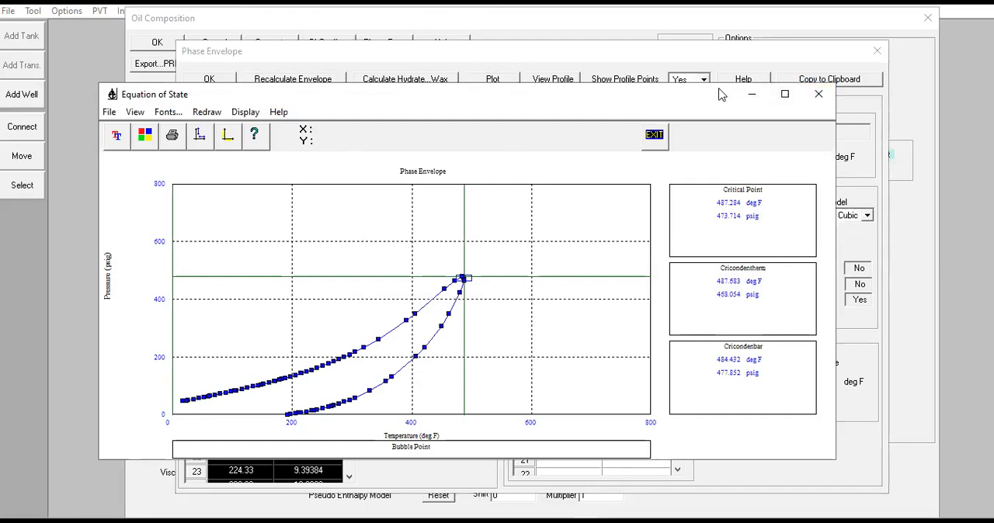
{"action": "left_click_drag", "start_coordinate": [721, 94], "coordinate": [711, 29]}
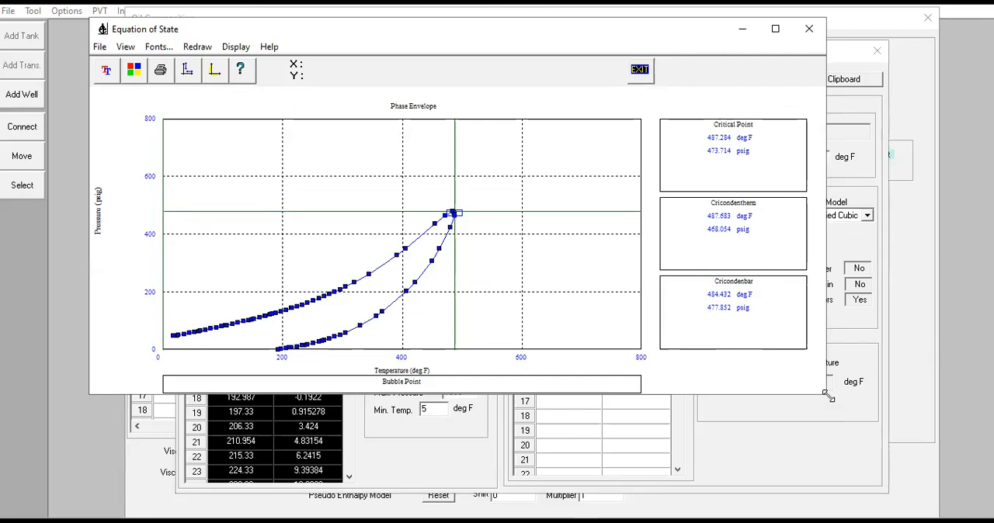
{"action": "left_click_drag", "start_coordinate": [830, 396], "coordinate": [961, 396]}
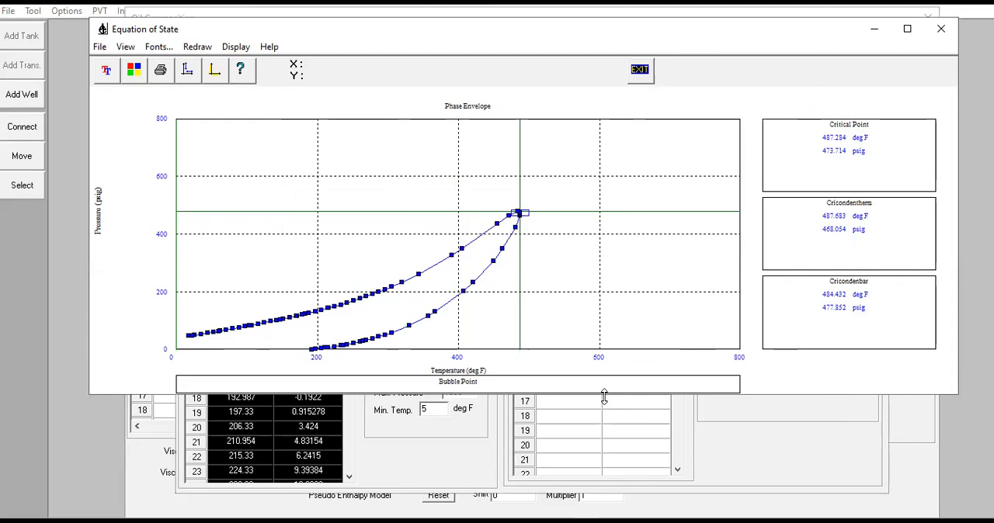
{"action": "left_click_drag", "start_coordinate": [466, 394], "coordinate": [466, 514]}
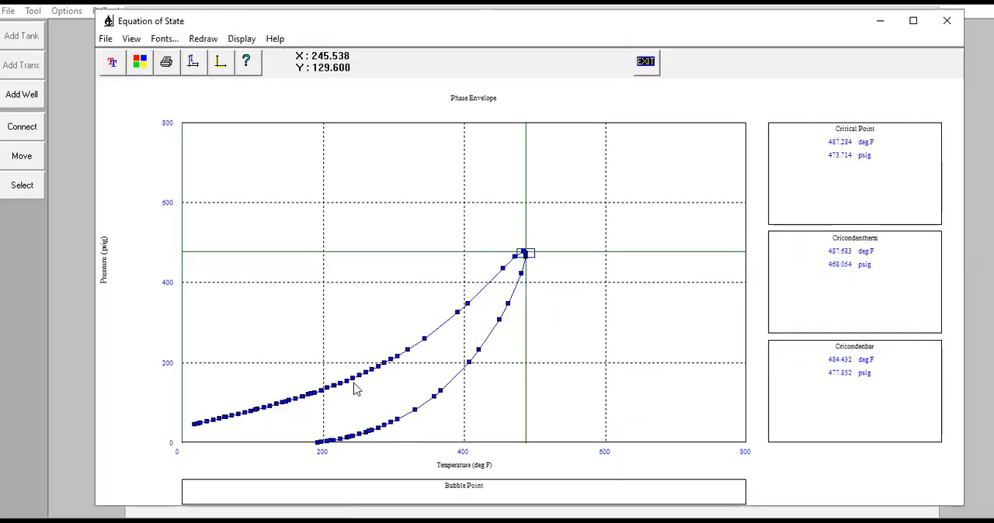
{"action": "left_click", "coordinate": [947, 21]}
{"action": "key", "text": "Return"}
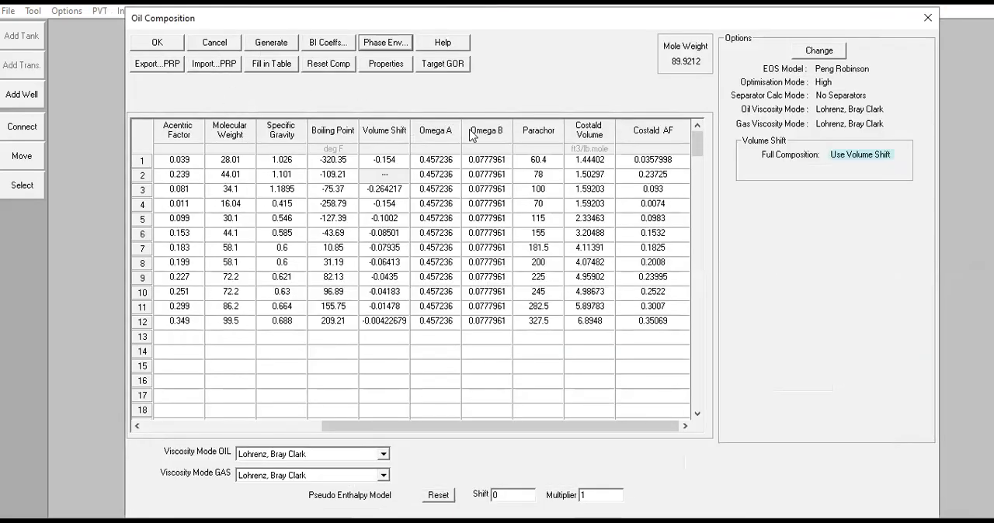
Check the black oil properties calculated from the oil composition and close the oil composition.
{"action": "left_click", "coordinate": [397, 65]}
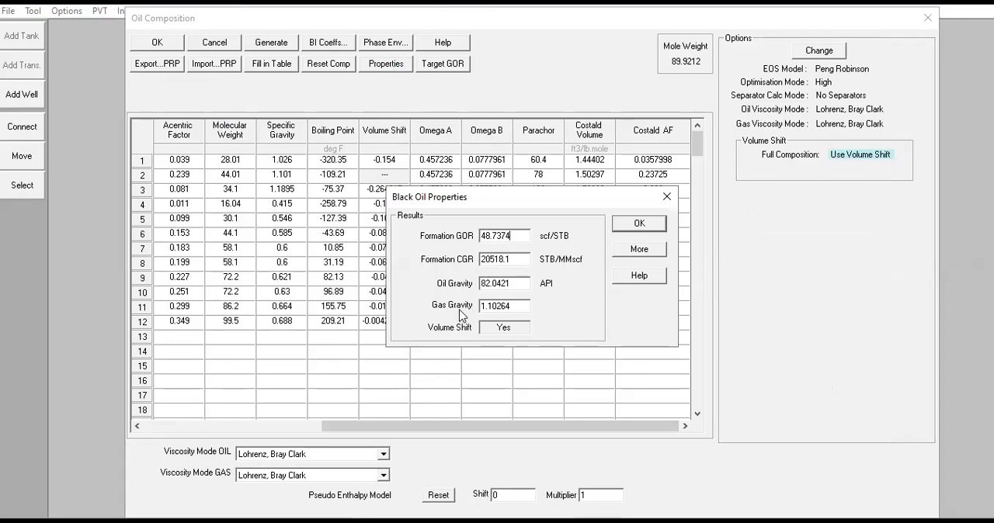
{"action": "left_click", "coordinate": [638, 226]}
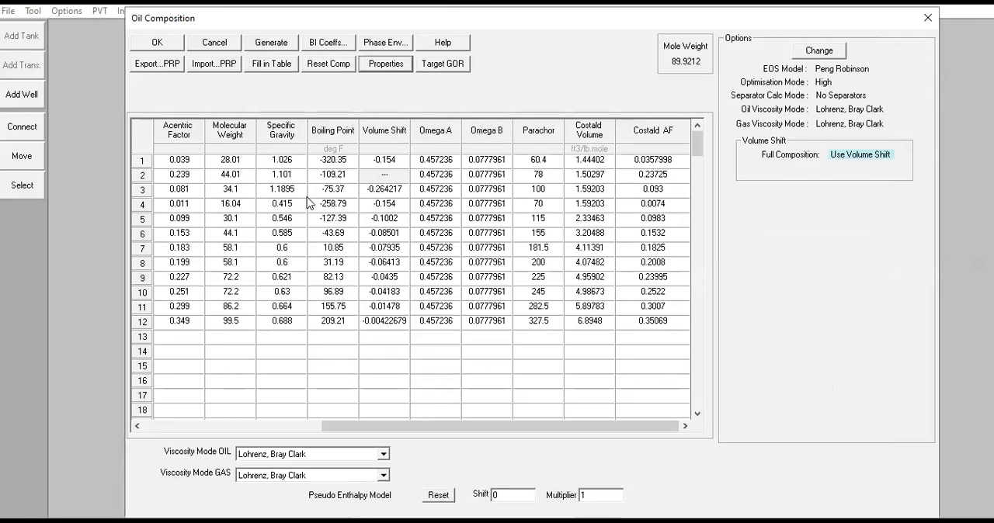
{"action": "left_click", "coordinate": [310, 426]}
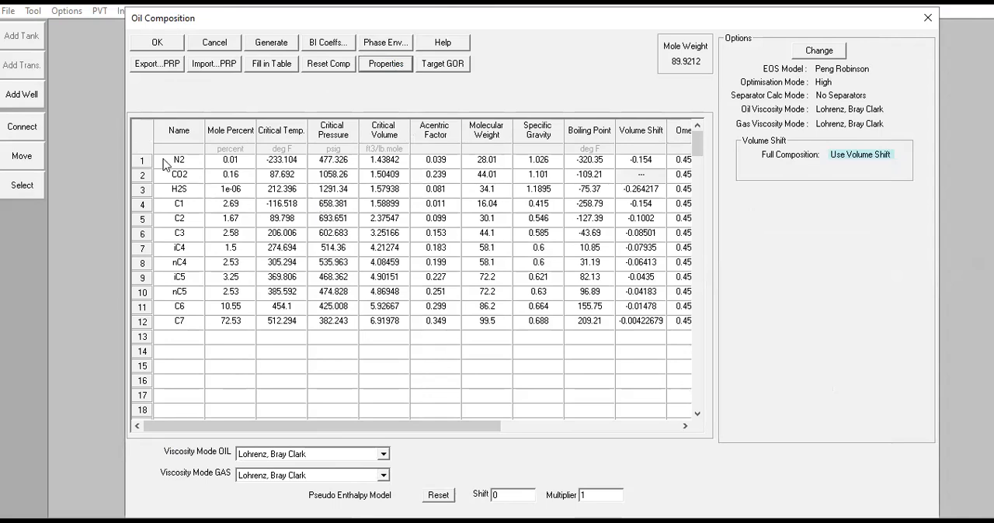
{"action": "left_click", "coordinate": [927, 17]}
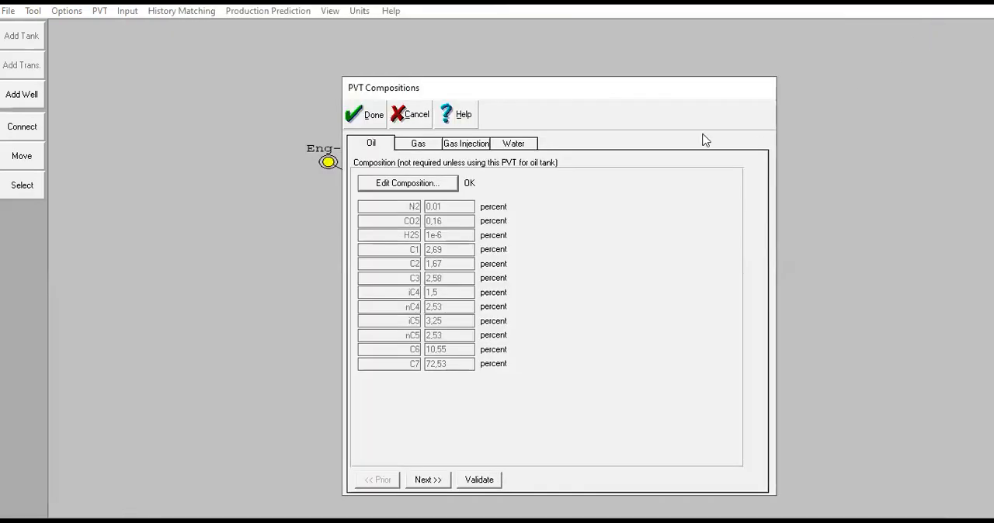
Open the gas composition, view its phase envelope plot, and return to the PVT compositions.
{"action": "left_click", "coordinate": [420, 145]}
{"action": "left_click", "coordinate": [405, 187]}
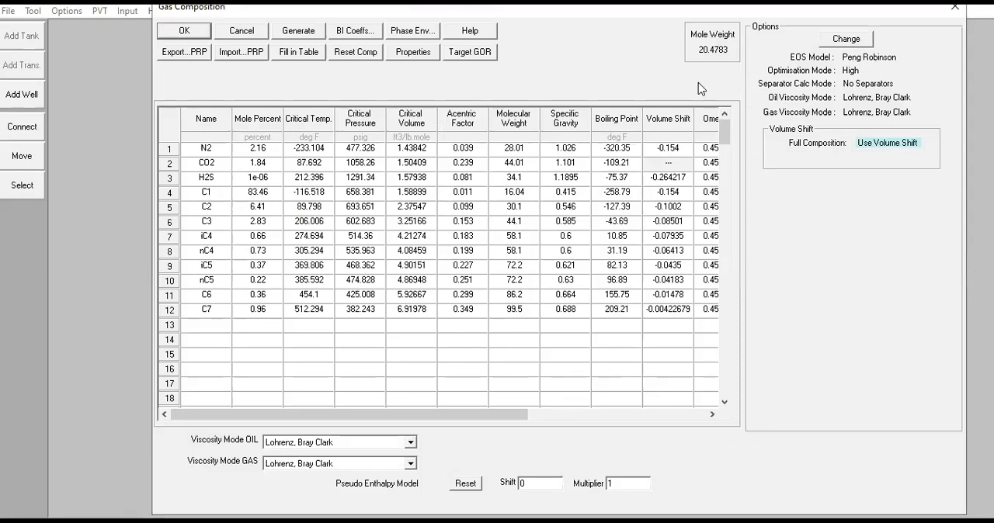
{"action": "left_click", "coordinate": [413, 32]}
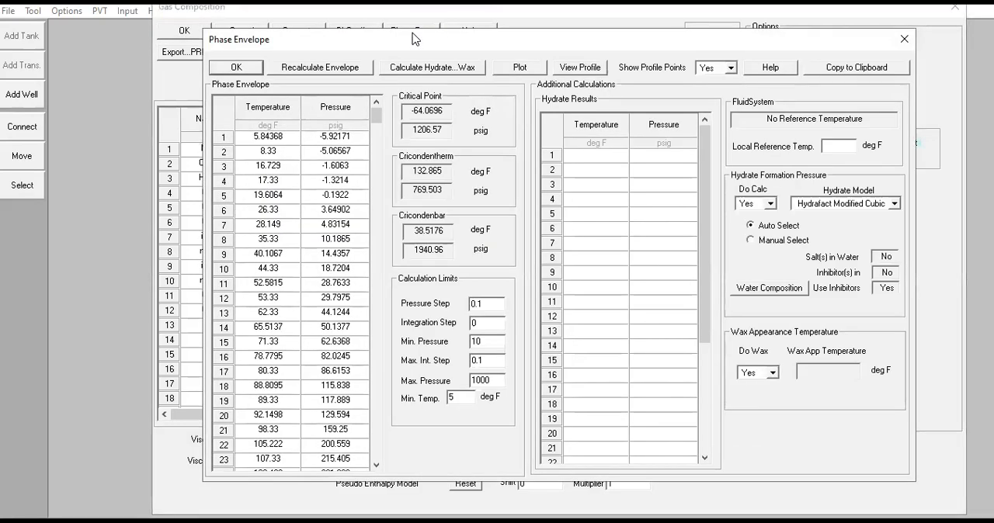
{"action": "left_click", "coordinate": [523, 69]}
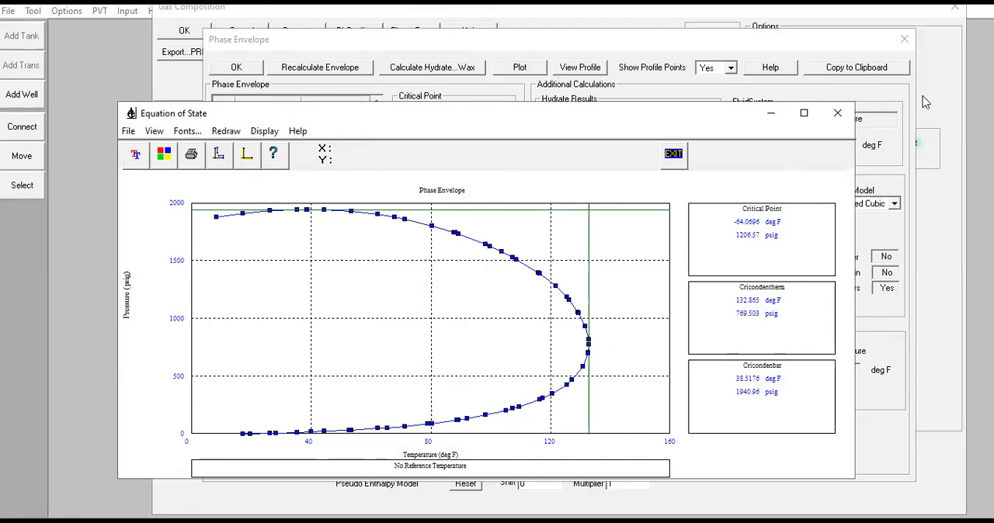
{"action": "left_click", "coordinate": [838, 114]}
{"action": "left_click", "coordinate": [237, 70]}
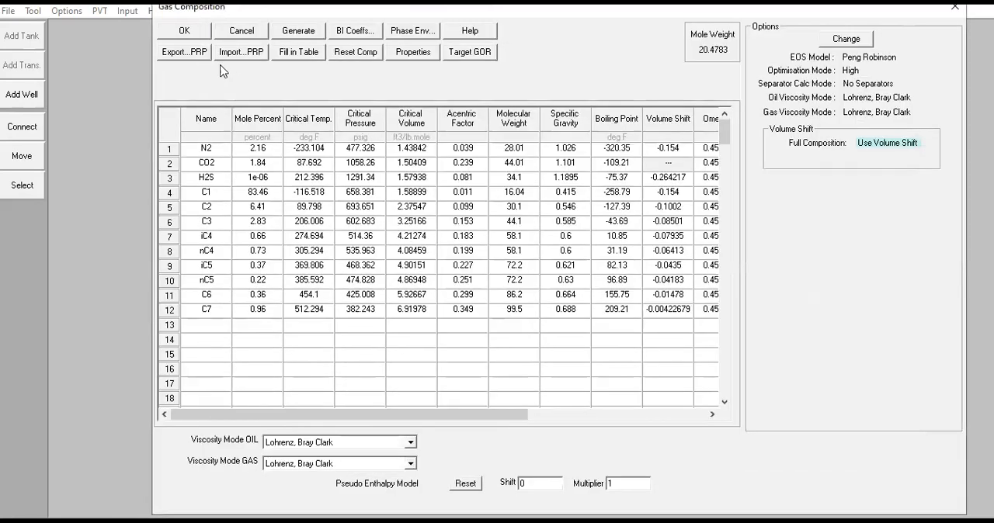
{"action": "left_click", "coordinate": [184, 31]}
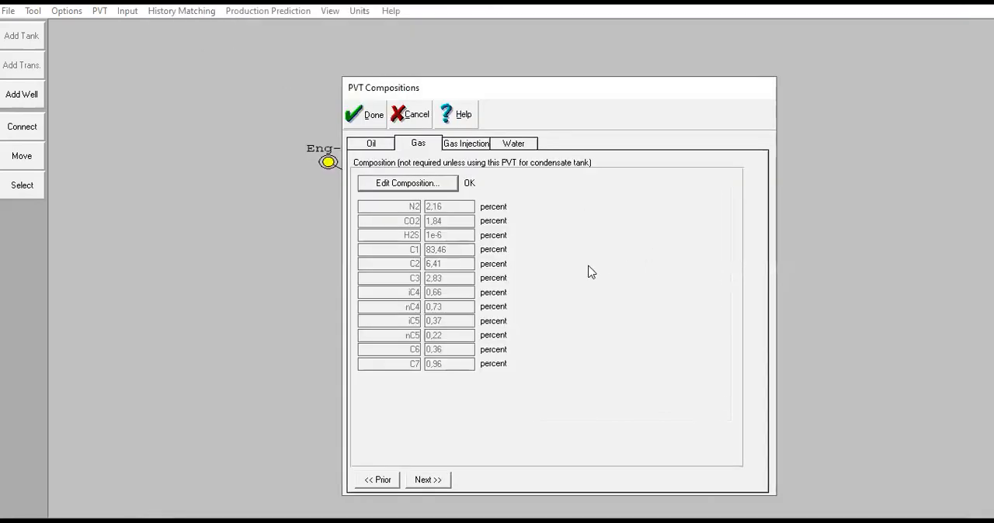
Open the gas injection composition and examine its component properties and the mole percent of each component.
{"action": "left_click", "coordinate": [479, 146]}
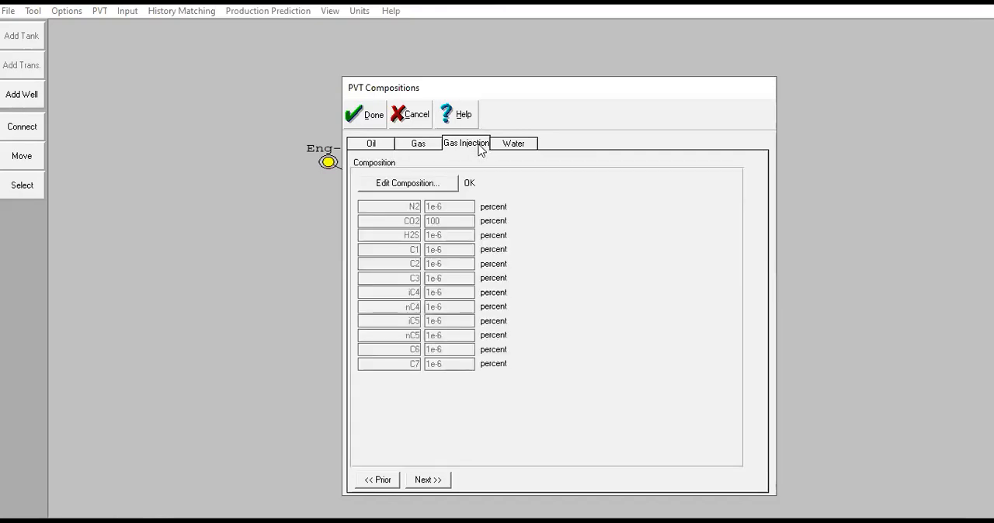
{"action": "left_click", "coordinate": [430, 189]}
{"action": "left_click", "coordinate": [555, 416]}
{"action": "left_click_drag", "start_coordinate": [577, 415], "coordinate": [314, 430]}
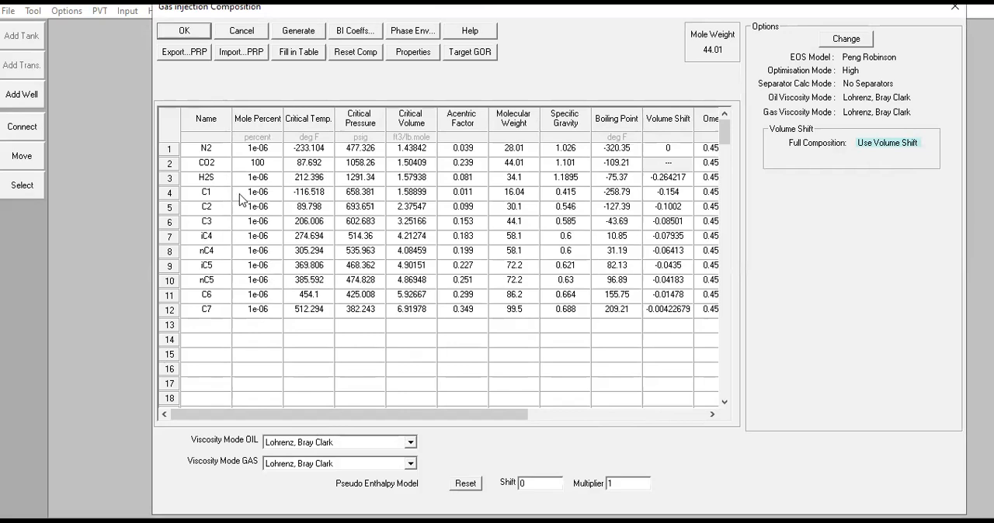
{"action": "left_click", "coordinate": [275, 147]}
{"action": "left_click", "coordinate": [276, 184]}
{"action": "left_click", "coordinate": [275, 197]}
{"action": "left_click", "coordinate": [276, 208]}
{"action": "left_click", "coordinate": [276, 222]}
{"action": "left_click", "coordinate": [277, 238]}
{"action": "left_click", "coordinate": [276, 251]}
{"action": "left_click", "coordinate": [277, 266]}
{"action": "left_click", "coordinate": [278, 282]}
{"action": "left_click", "coordinate": [277, 309]}
{"action": "left_click", "coordinate": [251, 169]}
{"action": "left_click", "coordinate": [273, 149]}
{"action": "left_click", "coordinate": [272, 178]}
{"action": "left_click", "coordinate": [273, 194]}
Plot the injection gas phase envelope in an enlarged window, examine it, and close the PVT compositions.
{"action": "left_click", "coordinate": [400, 30]}
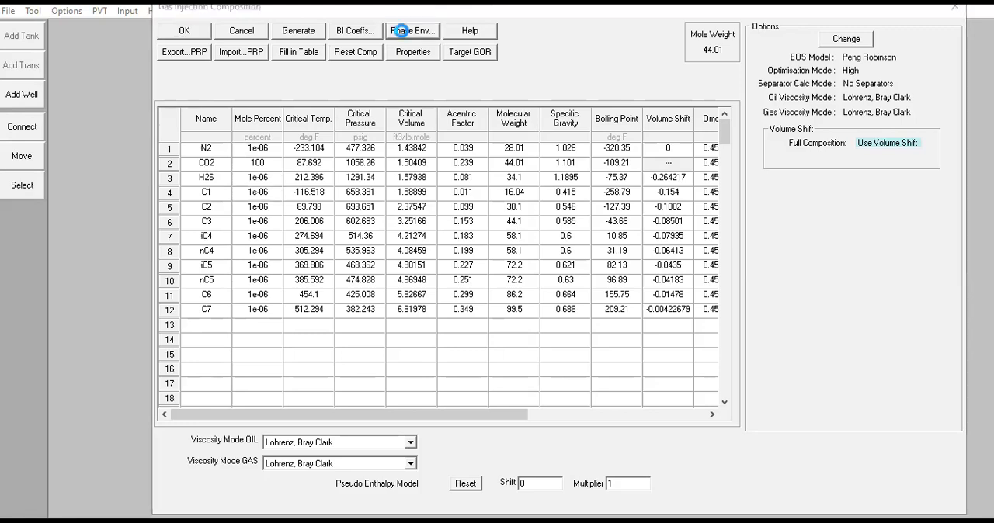
{"action": "left_click", "coordinate": [522, 69]}
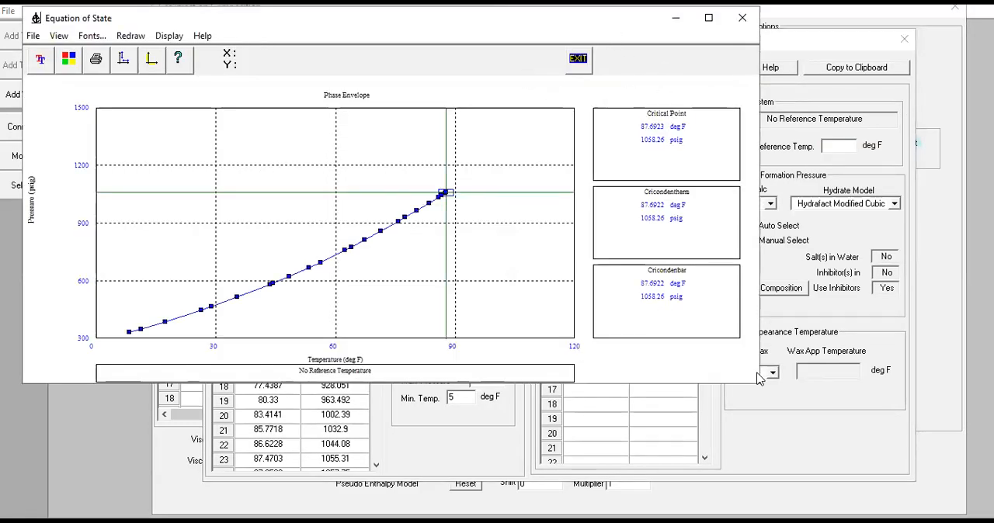
{"action": "left_click_drag", "start_coordinate": [759, 383], "coordinate": [863, 506]}
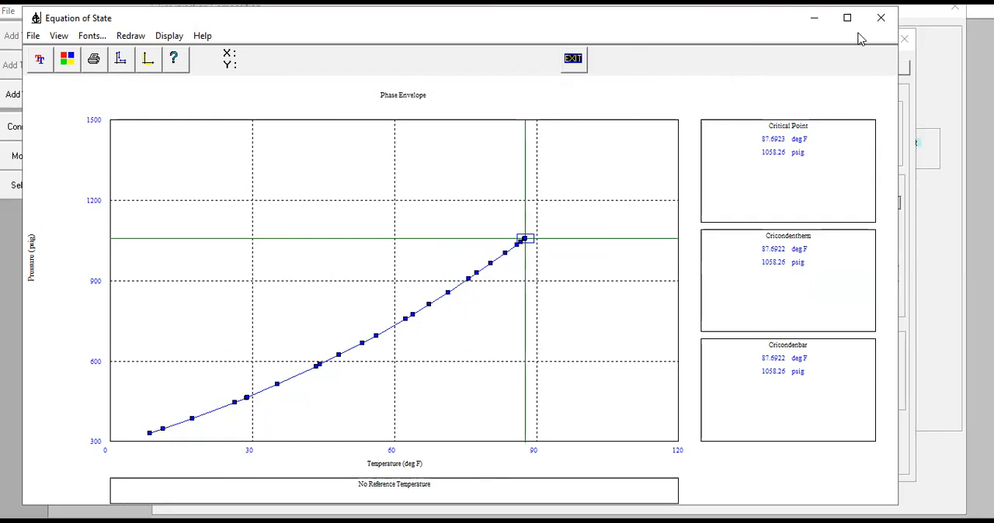
{"action": "left_click", "coordinate": [879, 20]}
{"action": "left_click", "coordinate": [234, 67]}
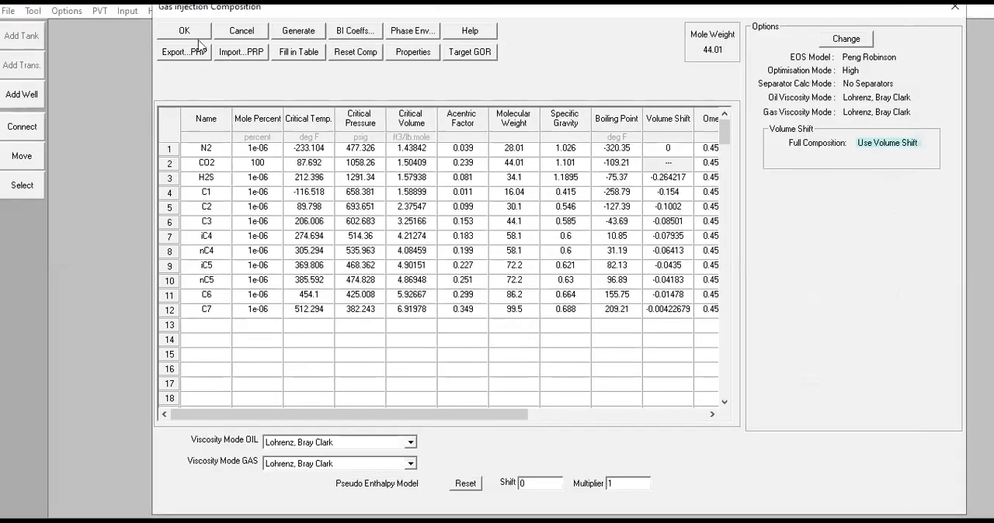
{"action": "left_click", "coordinate": [192, 31]}
{"action": "left_click", "coordinate": [366, 117]}
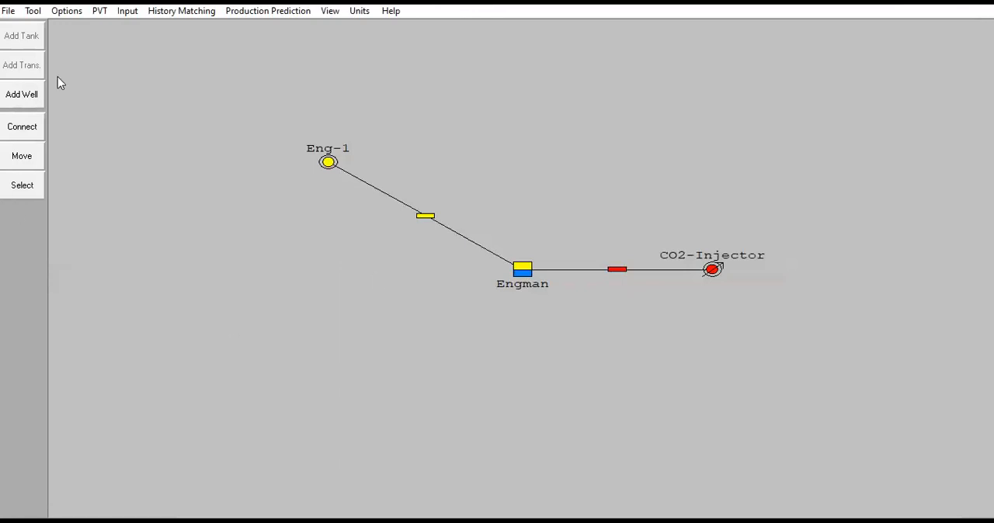
Open the tank input data.
{"action": "left_click", "coordinate": [135, 12]}
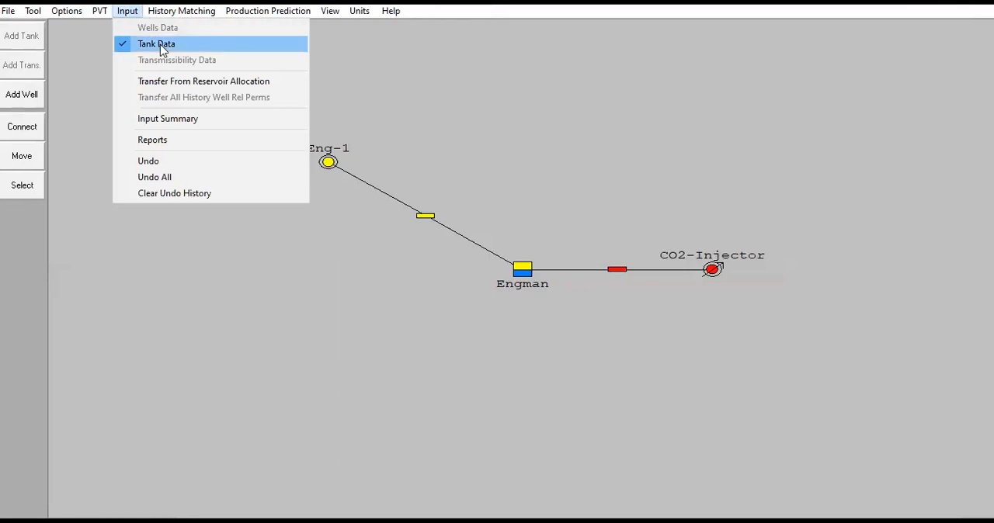